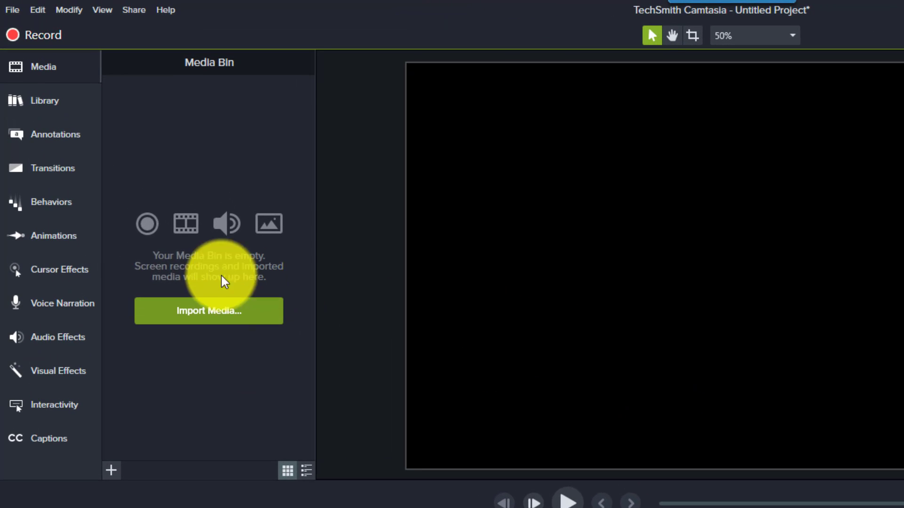
# Display the arrow and line annotations in all styles.
pyautogui.click(55, 142)
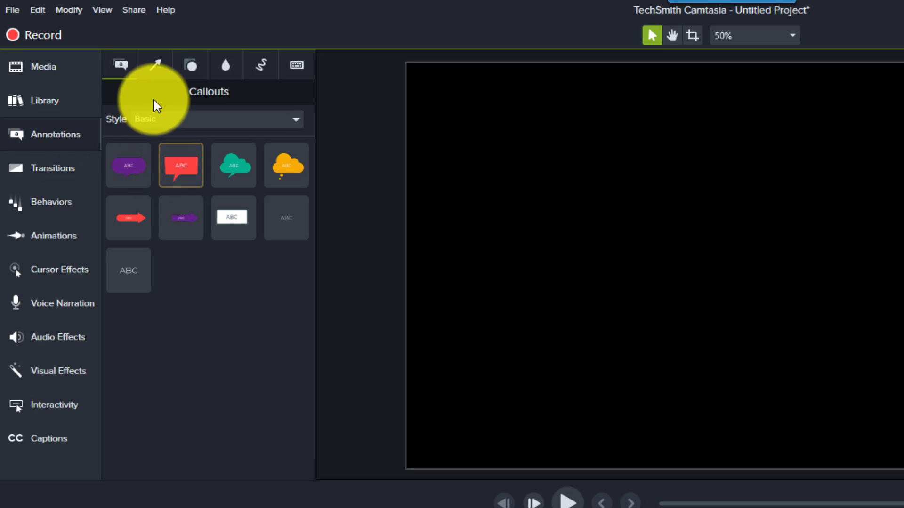
pyautogui.click(151, 66)
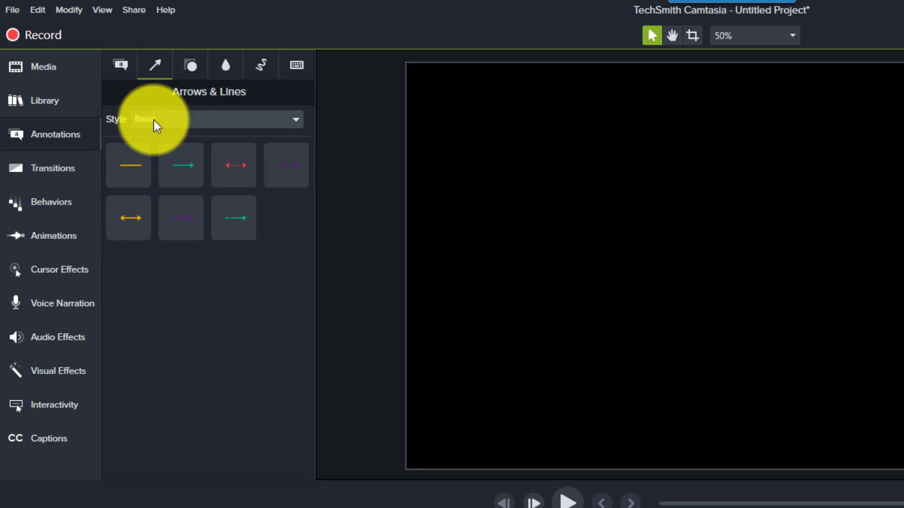
pyautogui.click(178, 123)
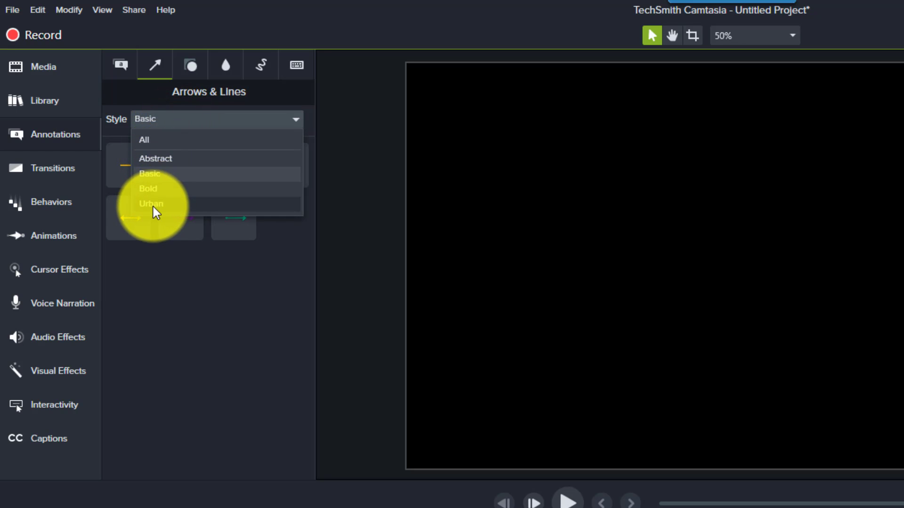
pyautogui.click(148, 141)
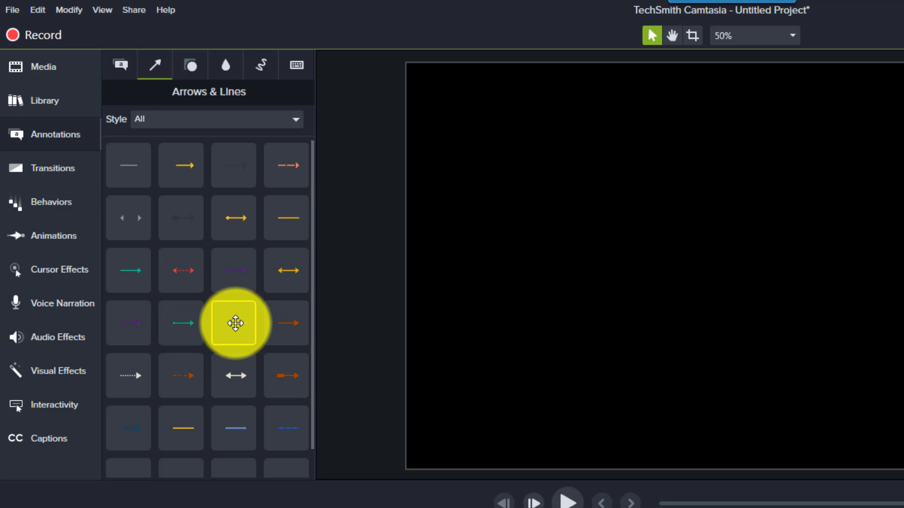
# Add two plain teal lines and one teal arrow with a round tail to the project.
pyautogui.moveTo(229, 322); pyautogui.dragTo(610, 249)
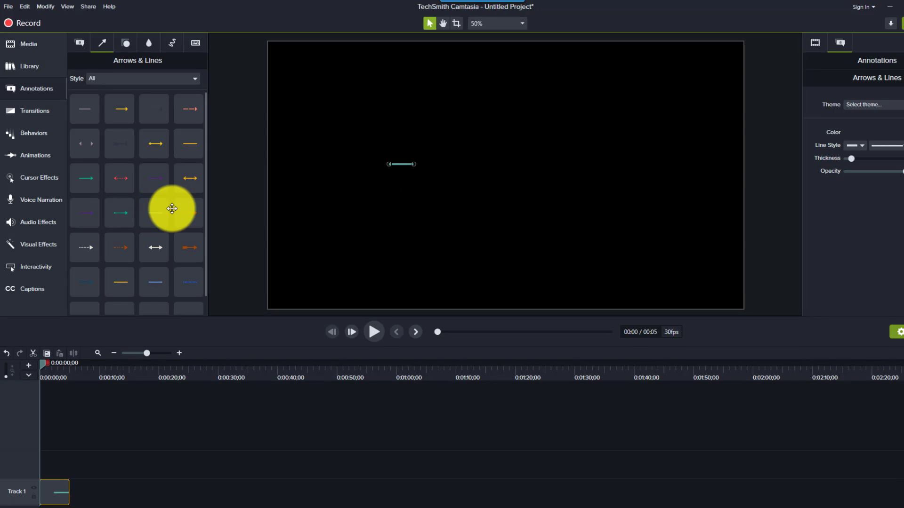
pyautogui.moveTo(172, 208); pyautogui.dragTo(26, 467)
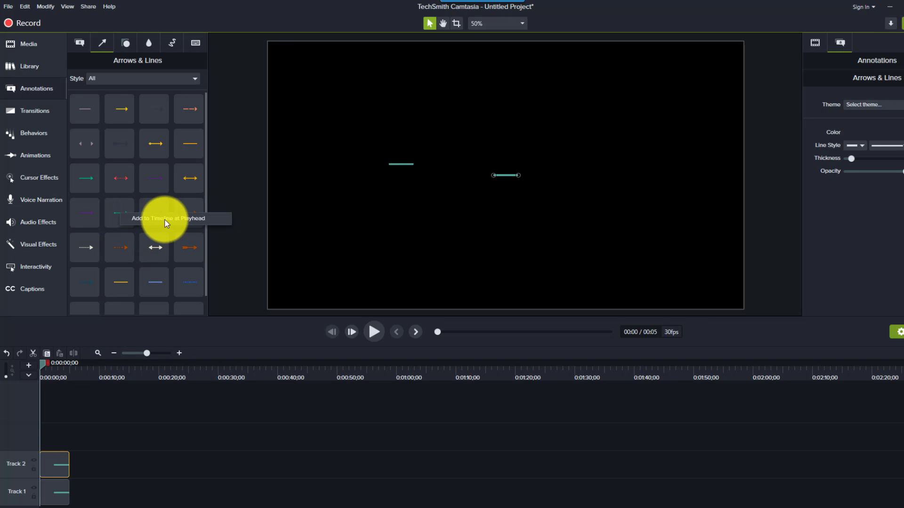
pyautogui.click(166, 219)
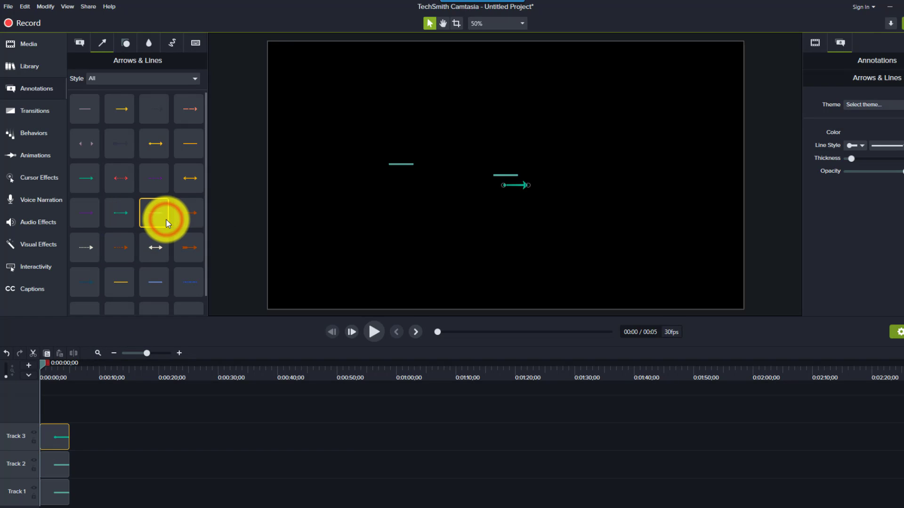
# Move the second teal line higher on the canvas and stretch it to several times its length.
pyautogui.click(409, 165)
pyautogui.click(504, 175)
pyautogui.moveTo(504, 175); pyautogui.dragTo(572, 150)
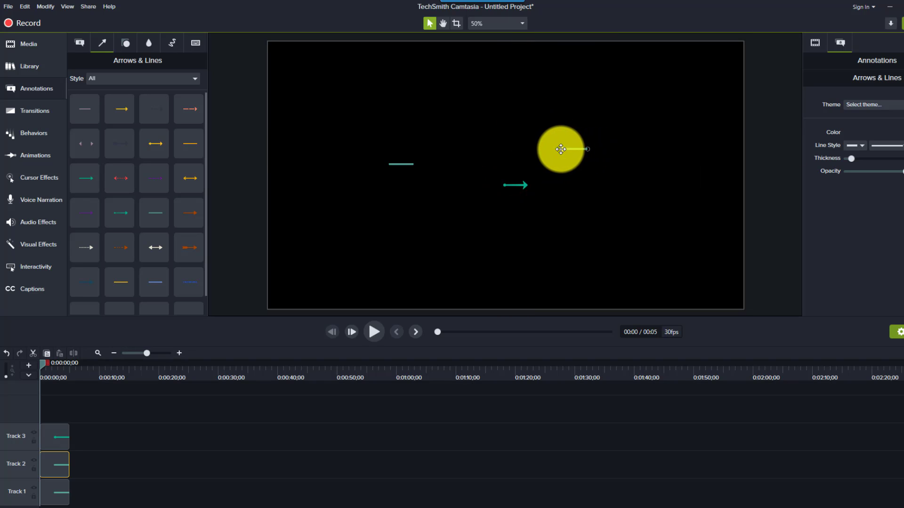
pyautogui.moveTo(561, 149); pyautogui.dragTo(464, 143)
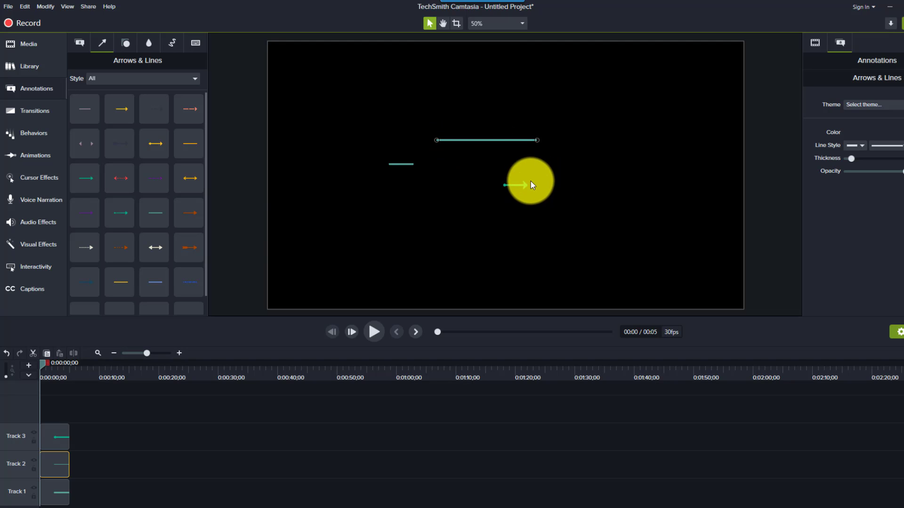
# Change the arrow's color to the olive green swatch of the Default palette.
pyautogui.click(519, 187)
pyautogui.click(519, 186)
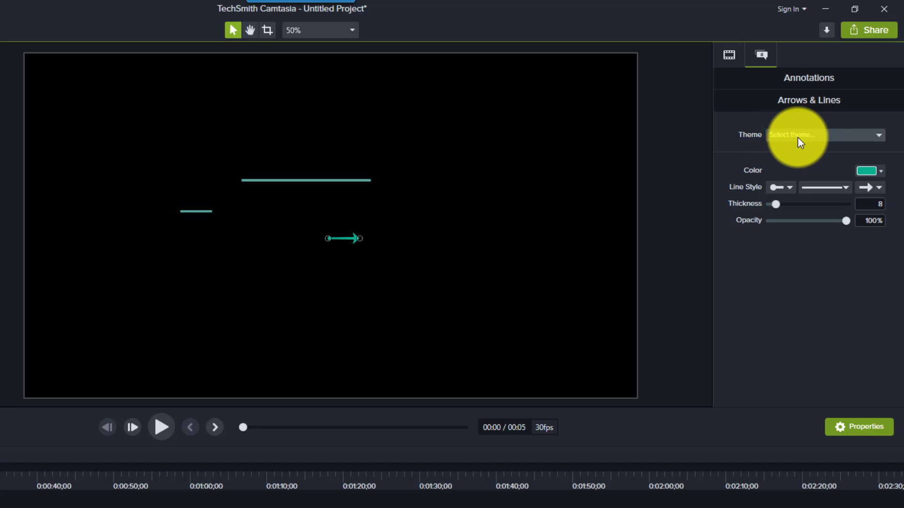
pyautogui.click(866, 170)
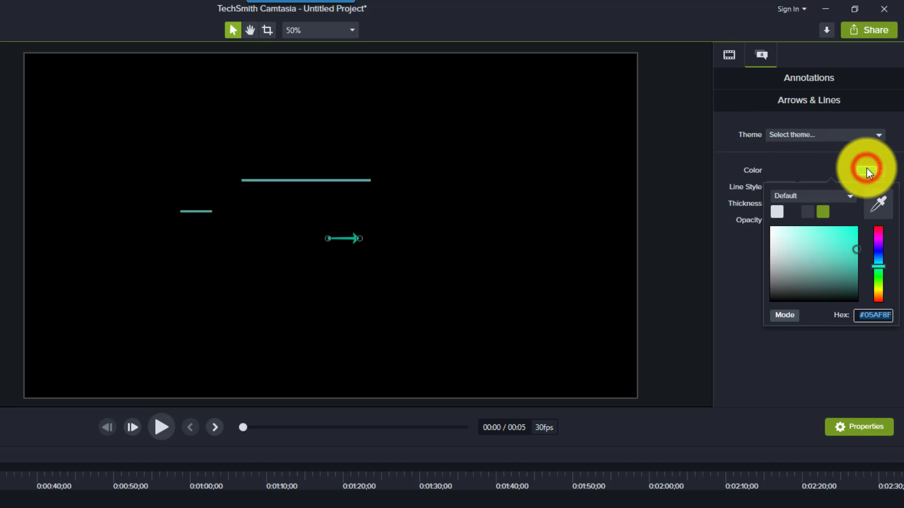
pyautogui.click(823, 212)
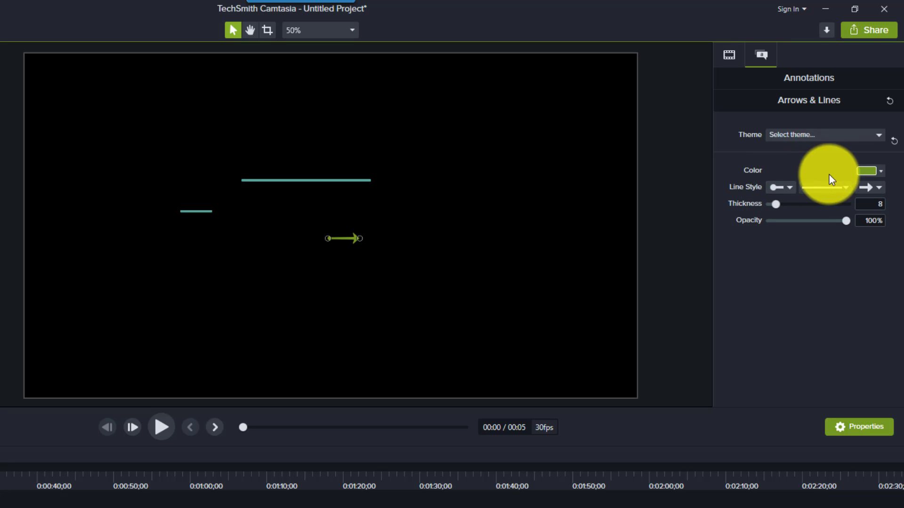
# Give the green arrow a plain start, a dashed line and a diamond end.
pyautogui.click(789, 188)
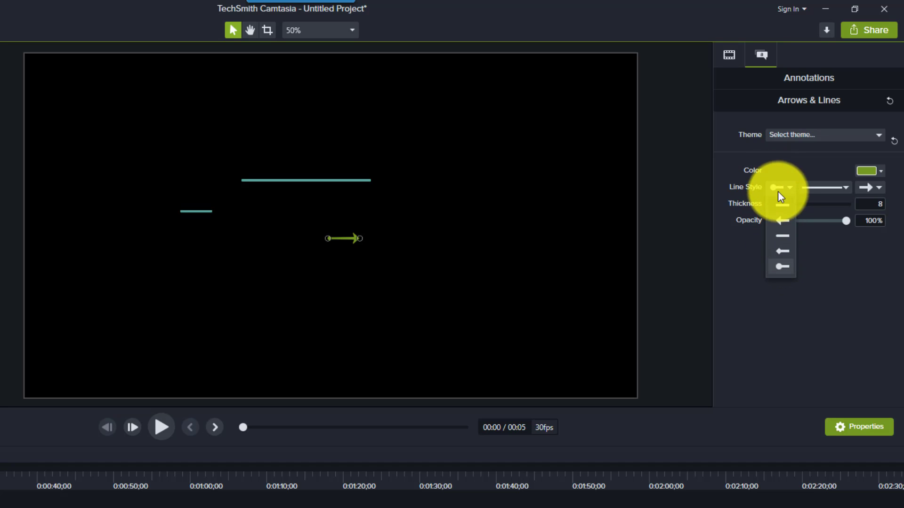
pyautogui.click(781, 205)
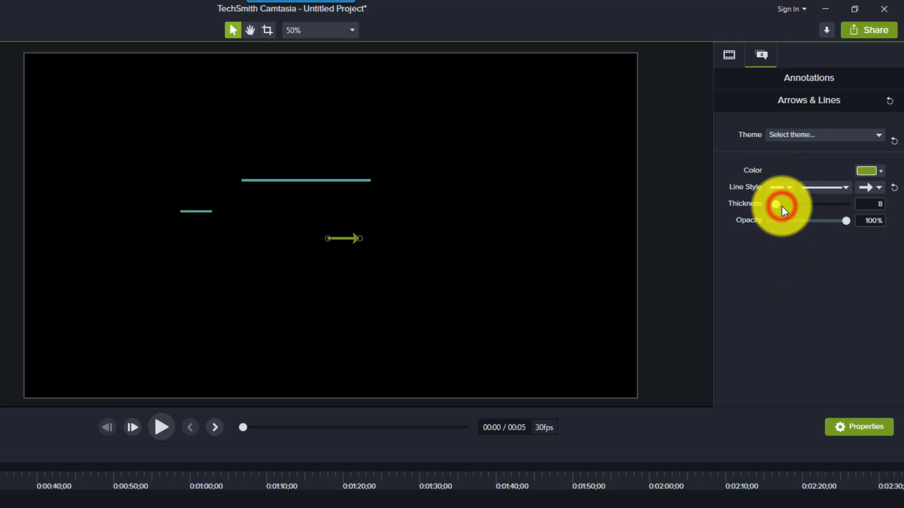
pyautogui.click(834, 186)
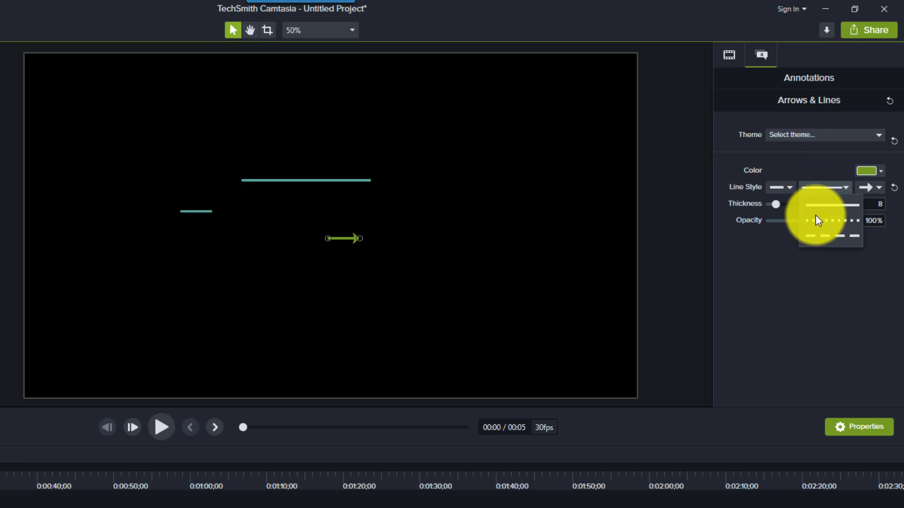
pyautogui.click(829, 233)
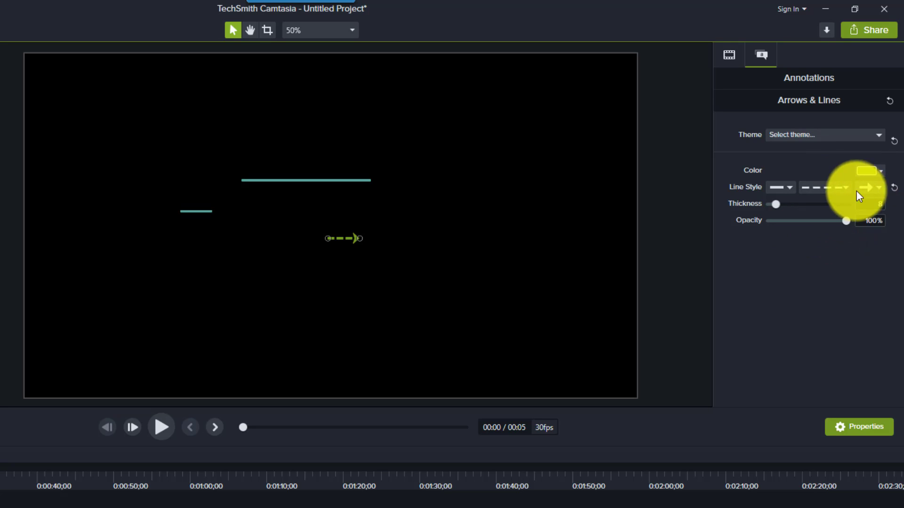
pyautogui.click(878, 188)
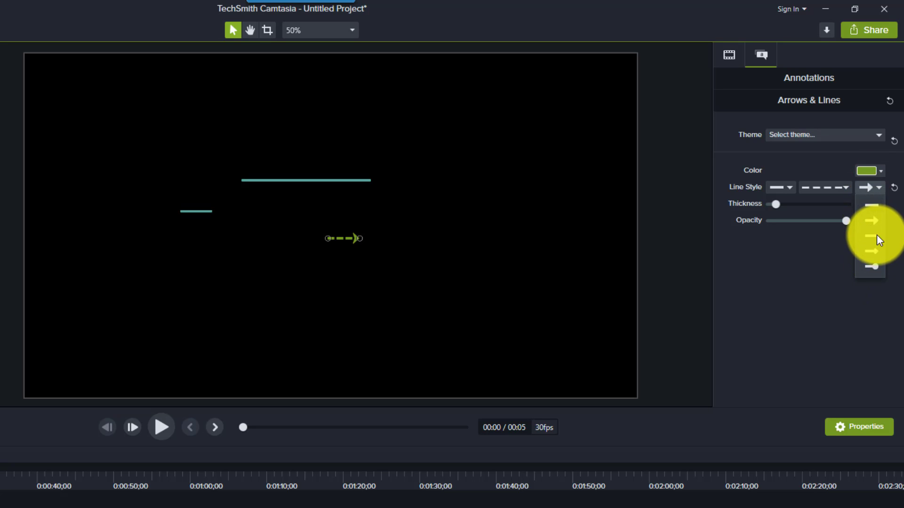
pyautogui.click(871, 252)
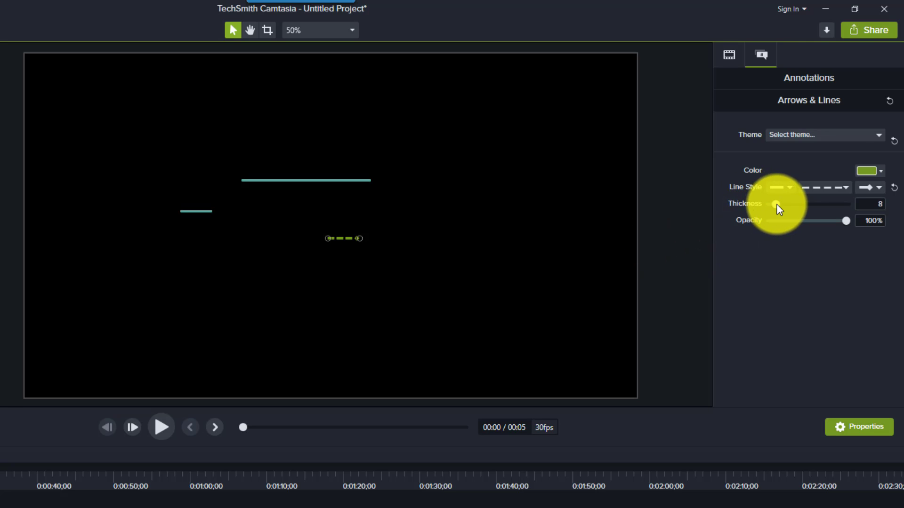
# Lengthen the green dashed line horizontally at its diamond end and set its thickness to 50.
pyautogui.moveTo(777, 203)
pyautogui.mouseDown()
pyautogui.moveTo(797, 205)
pyautogui.moveTo(779, 206)
pyautogui.mouseUp()
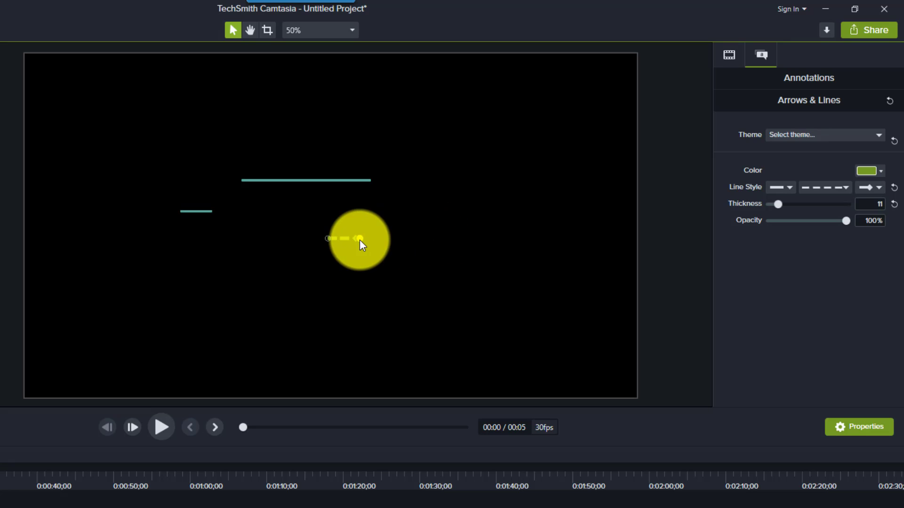
pyautogui.moveTo(359, 239); pyautogui.dragTo(474, 238)
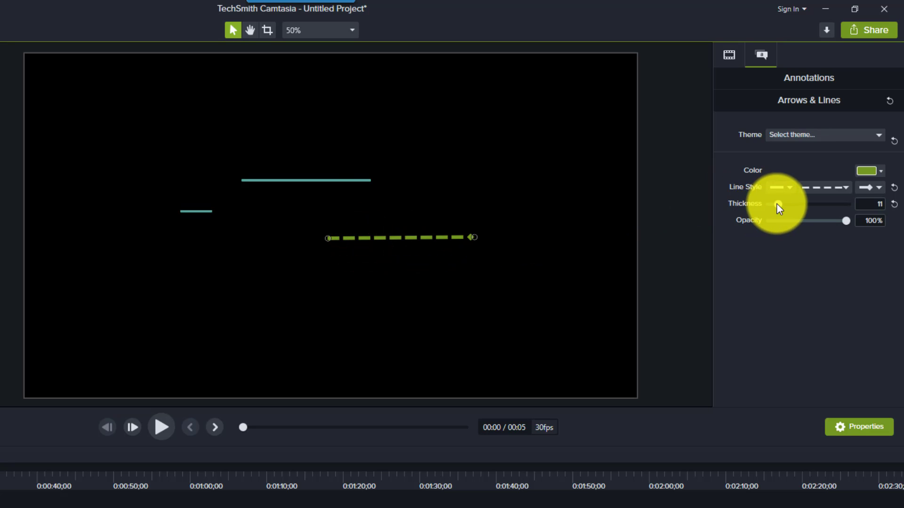
pyautogui.moveTo(778, 206)
pyautogui.mouseDown()
pyautogui.moveTo(795, 204)
pyautogui.moveTo(785, 204)
pyautogui.mouseUp()
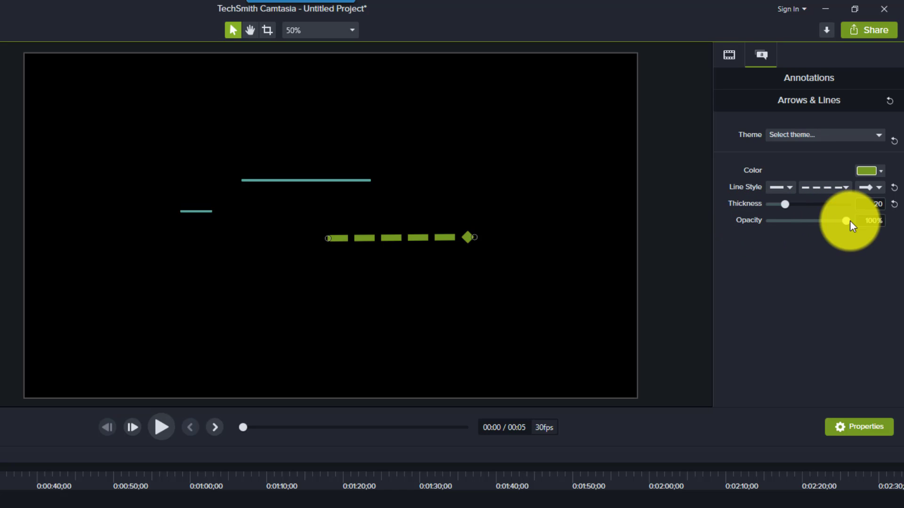
pyautogui.moveTo(847, 222)
pyautogui.mouseDown()
pyautogui.moveTo(807, 222)
pyautogui.moveTo(845, 220)
pyautogui.mouseUp()
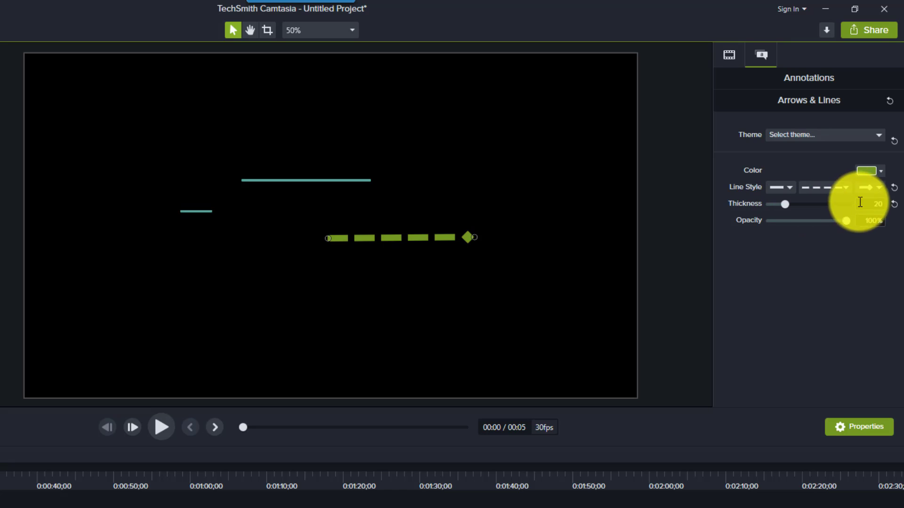
pyautogui.click(878, 205)
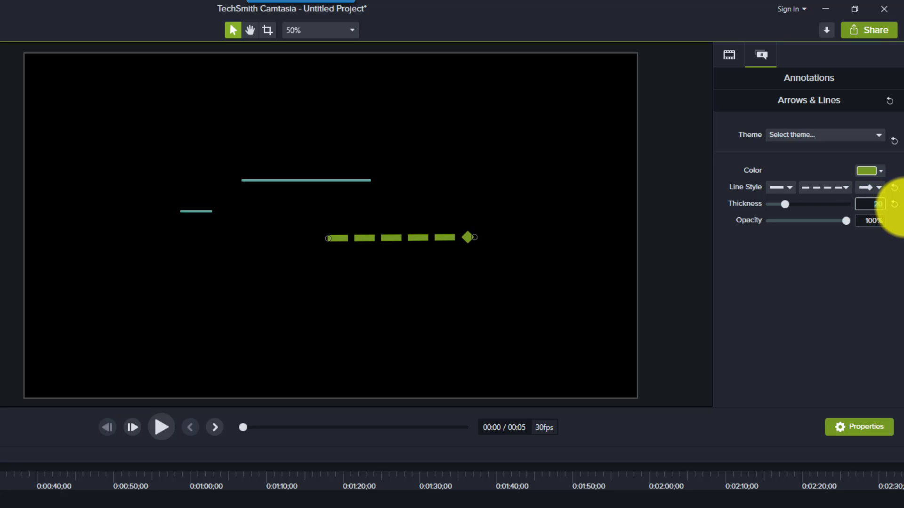
pyautogui.press('Return')
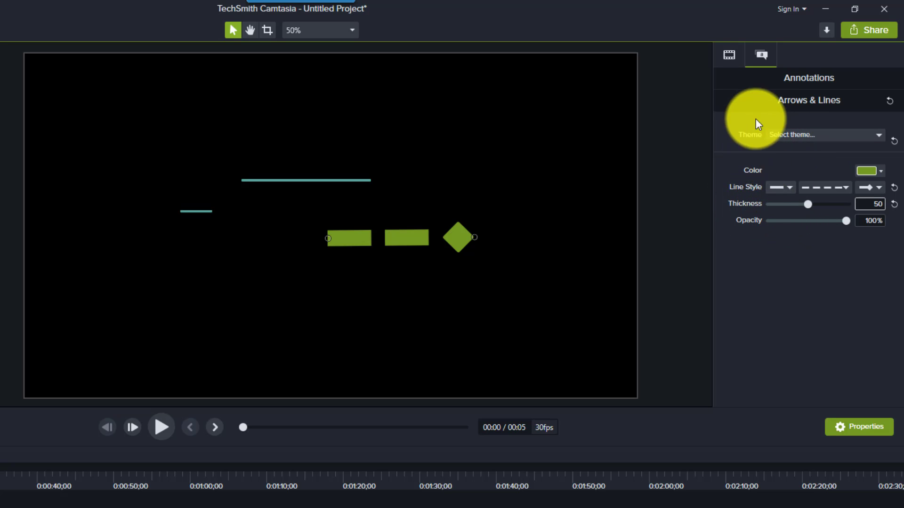
# Set the dashed line's scale to 154.1%, opacity to 77% and rotation to Z 20.6°, Y 51.3° and X -33.7°.
pyautogui.click(734, 57)
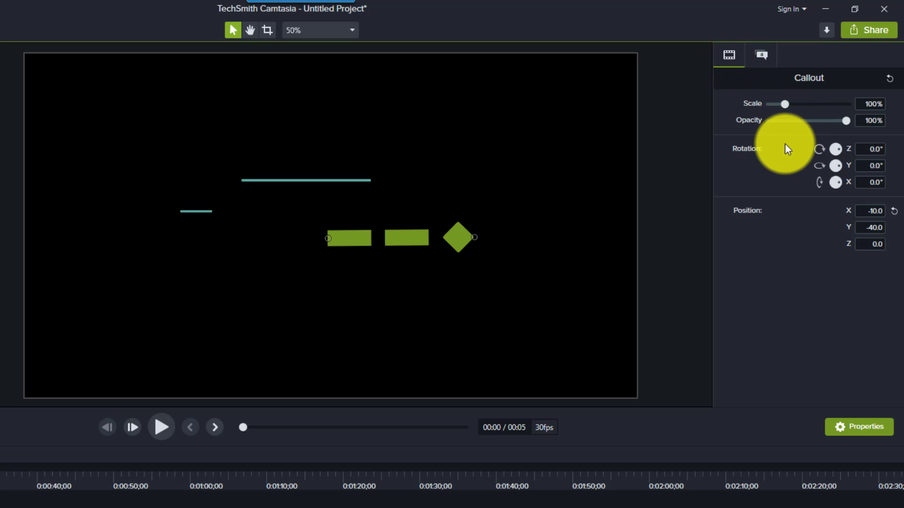
pyautogui.moveTo(785, 104); pyautogui.dragTo(795, 101)
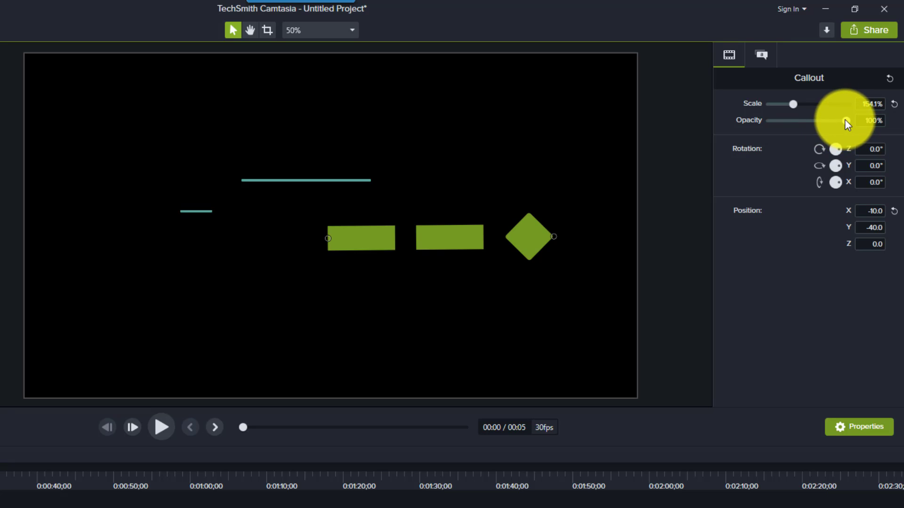
pyautogui.moveTo(846, 120); pyautogui.dragTo(837, 184)
pyautogui.click(837, 149)
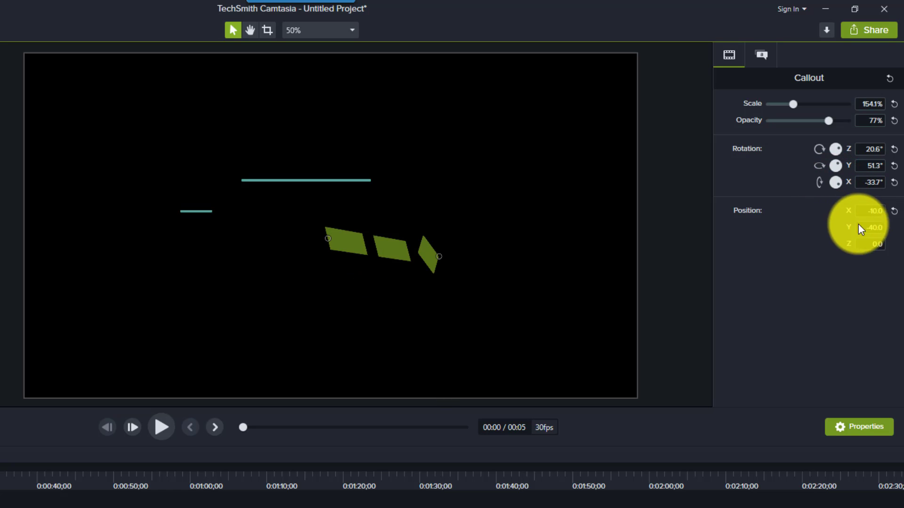
# Set the dashed line's X position to 100.
pyautogui.click(874, 211)
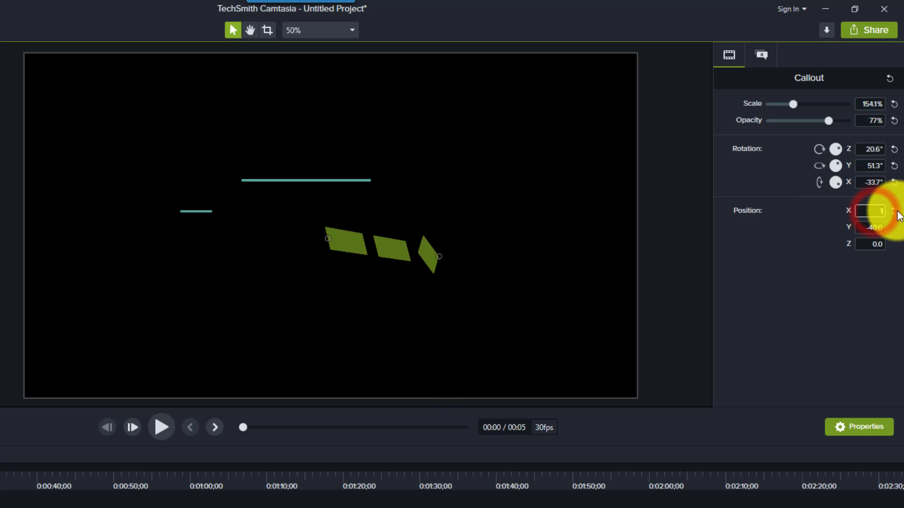
pyautogui.write('100')
pyautogui.press('Return')
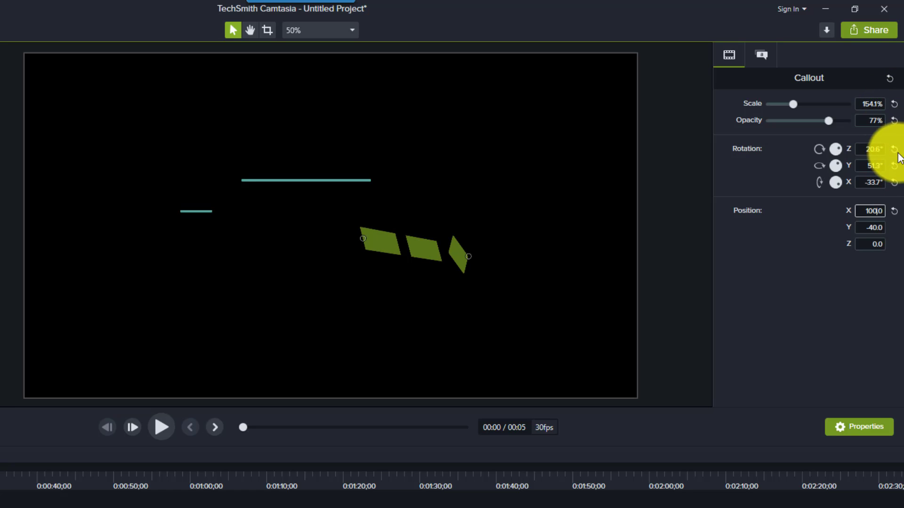
# Reset the dashed line's X position, its rotation on all three axes, its opacity and its scale to the defaults.
pyautogui.click(889, 211)
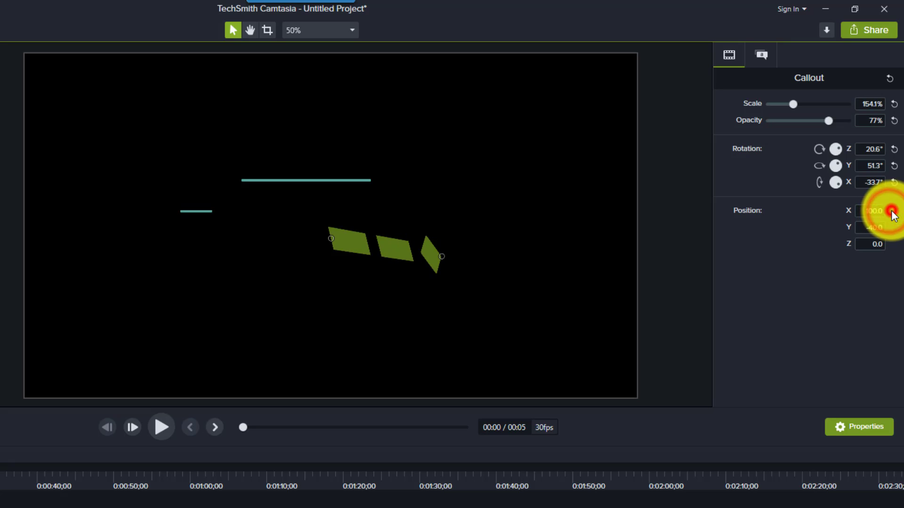
pyautogui.click(894, 183)
pyautogui.click(894, 166)
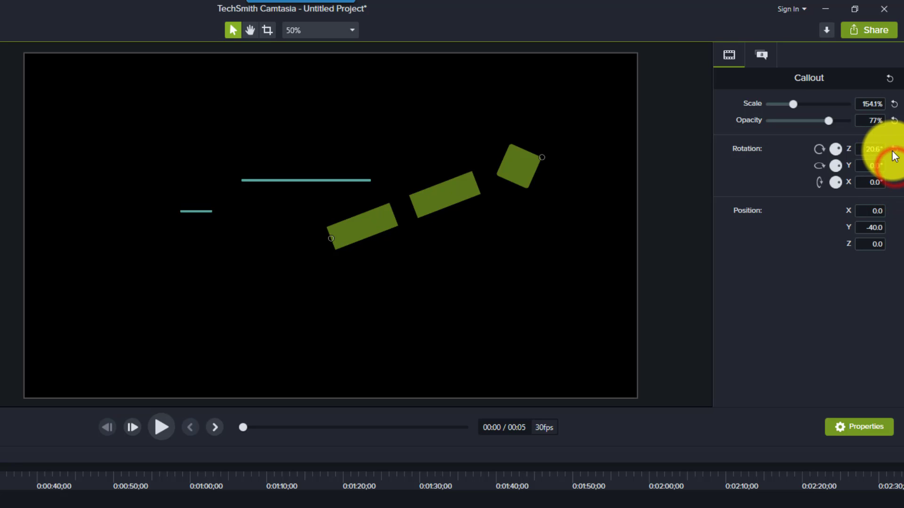
pyautogui.click(894, 150)
pyautogui.click(894, 120)
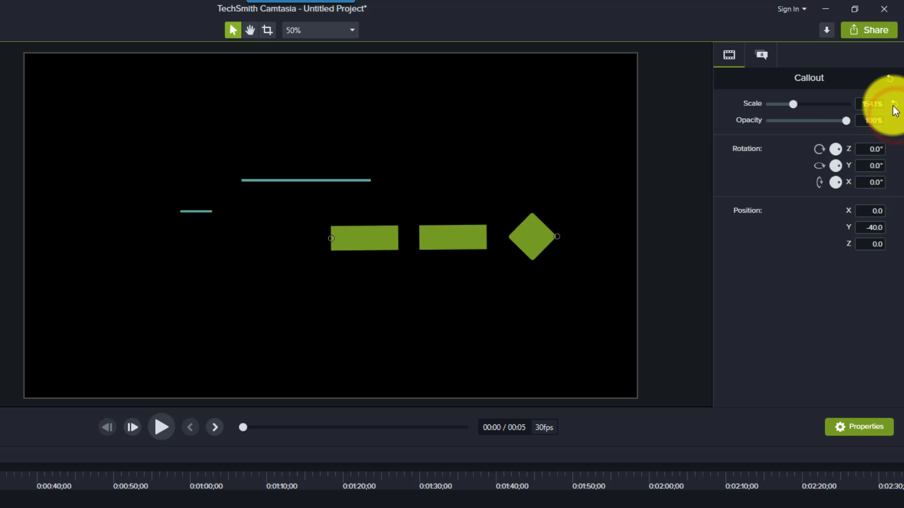
pyautogui.click(894, 104)
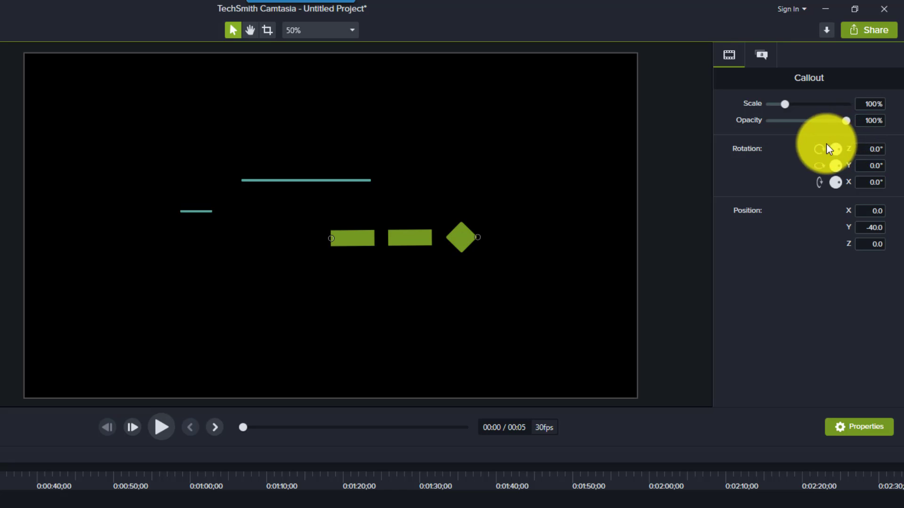
pyautogui.click(760, 55)
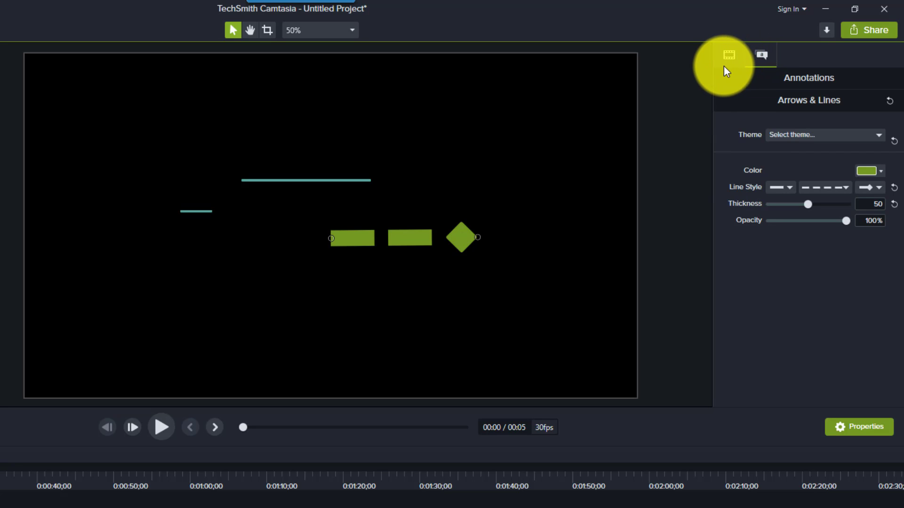
pyautogui.click(724, 66)
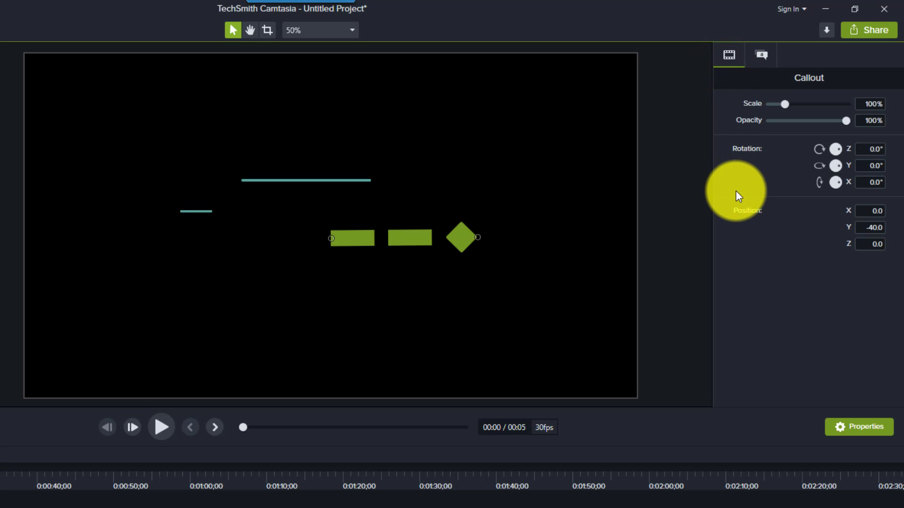